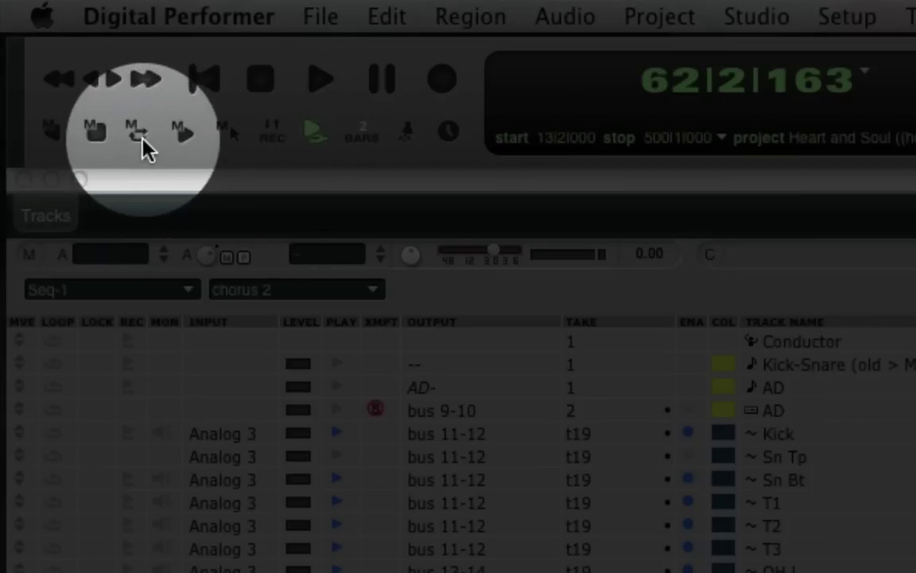
Step: Turn on Memory Cycle and set the loop range from 59|1|000 to 61|1|000 using the selection bounds
left_click(137, 137)
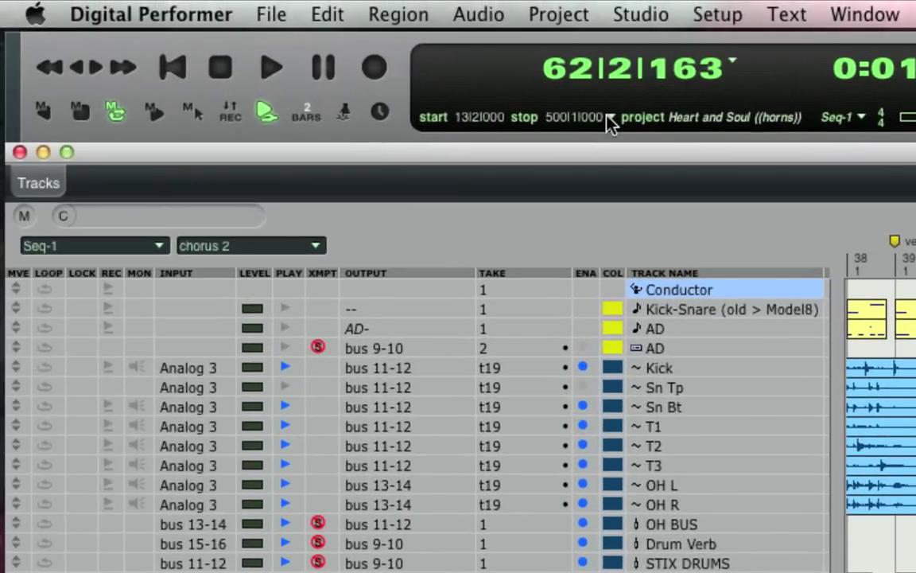
left_click(405, 80)
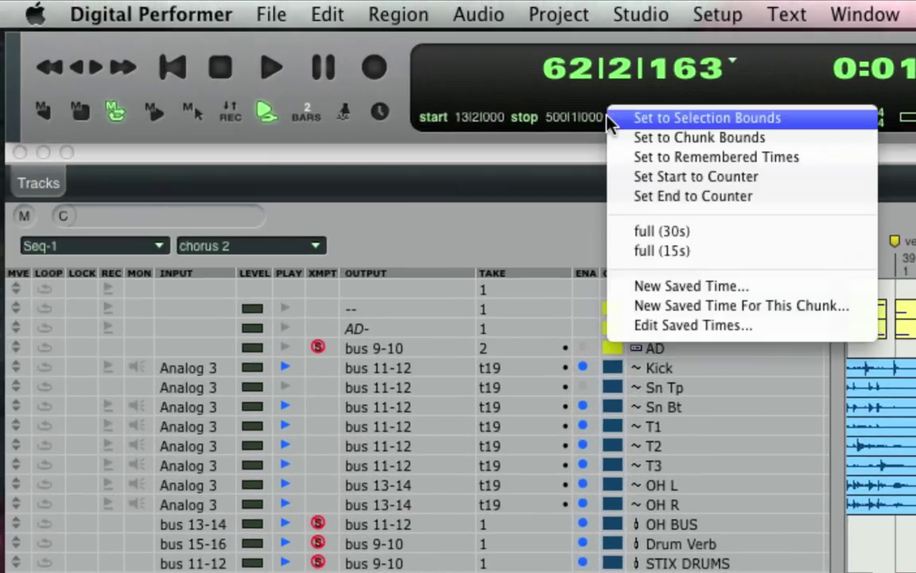
left_click(682, 119)
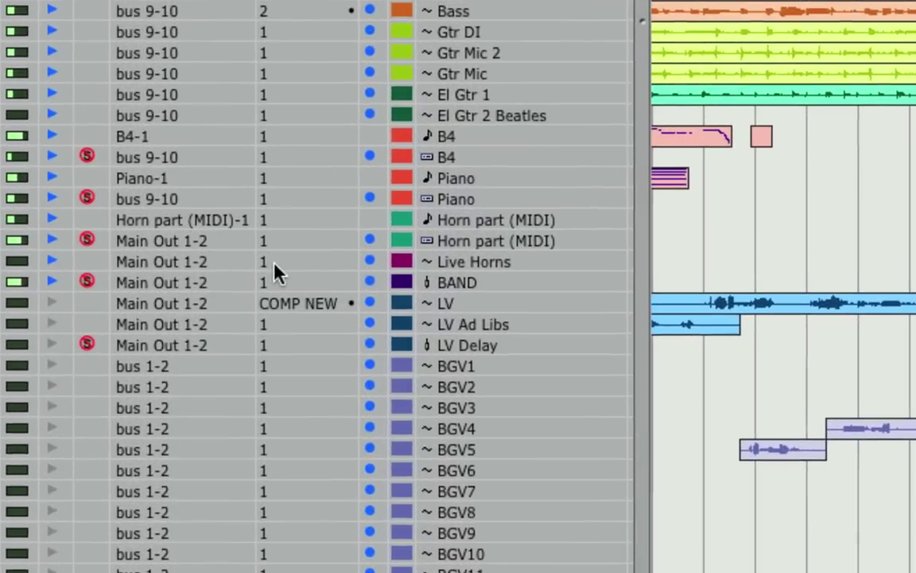
Step: Step the Live Horns track through takes 2 to 5, then return it to take 1
left_click(271, 265)
left_click(269, 267)
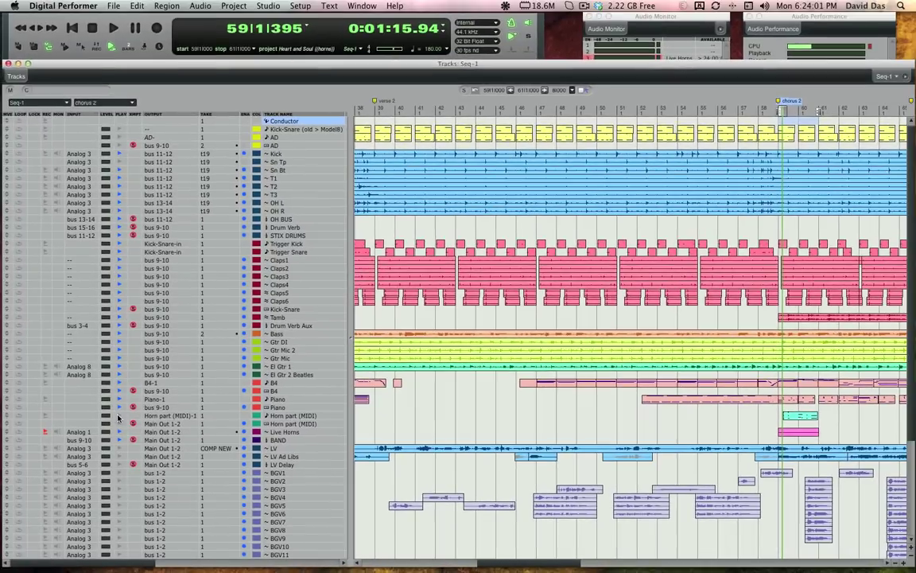
Step: Undo the last recording on Live Horns with Edit > Undo Record On Track 'Live Horns'
left_click(138, 5)
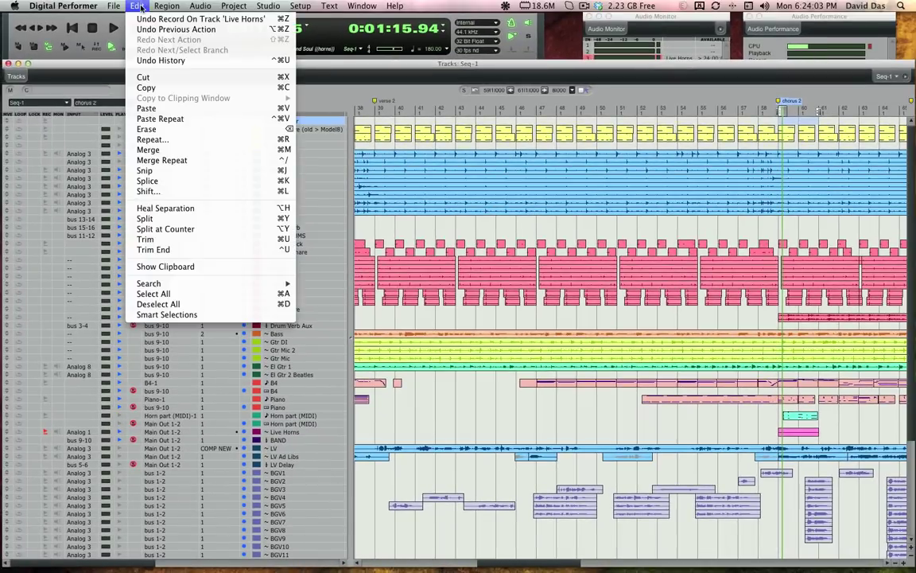
left_click(142, 22)
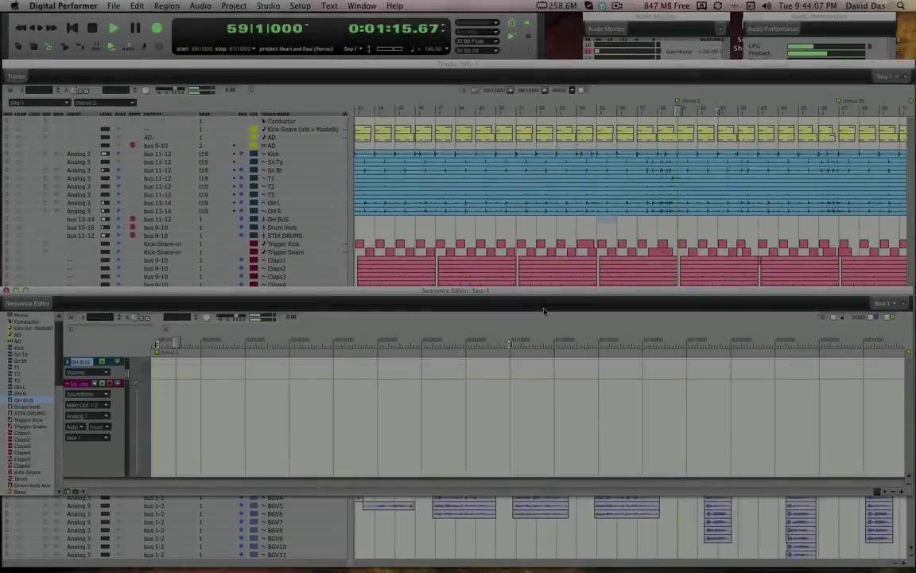
Step: Loop-record trumpet takes, up to take 36, onto Live Horns across bars 59–61
key("shift+space")
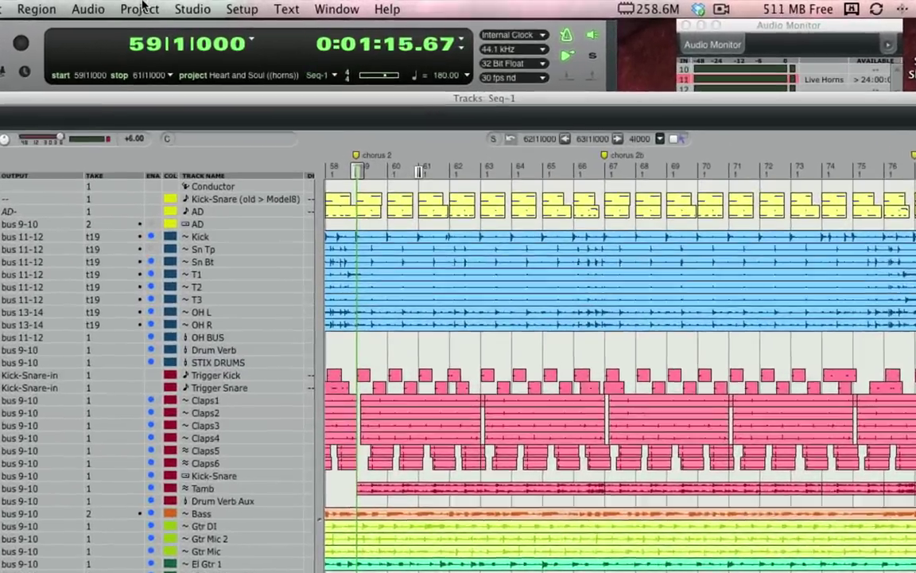
Step: Add six mono audio tracks below Live Horns and widen the track list to show full names
left_click(233, 6)
key("alt")
mouse_move(95, 37)
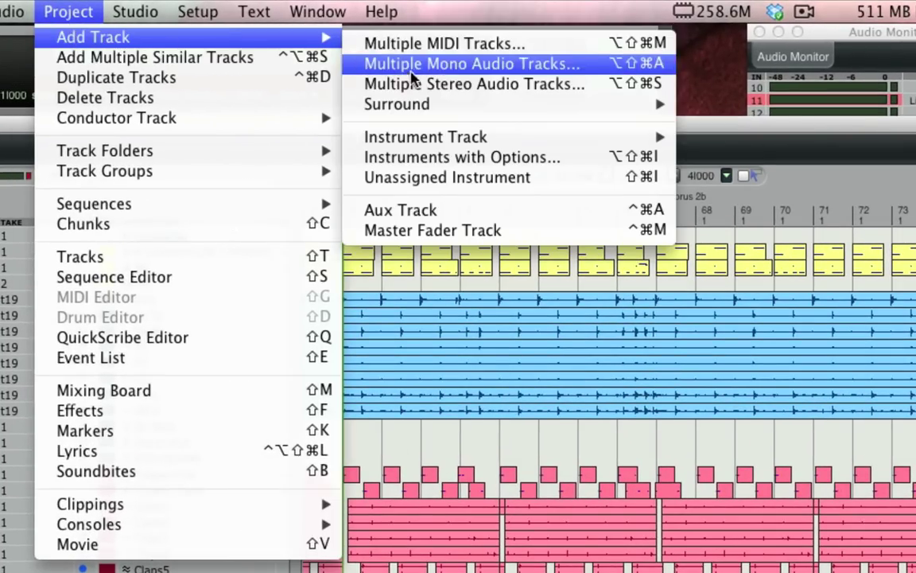
left_click(414, 69)
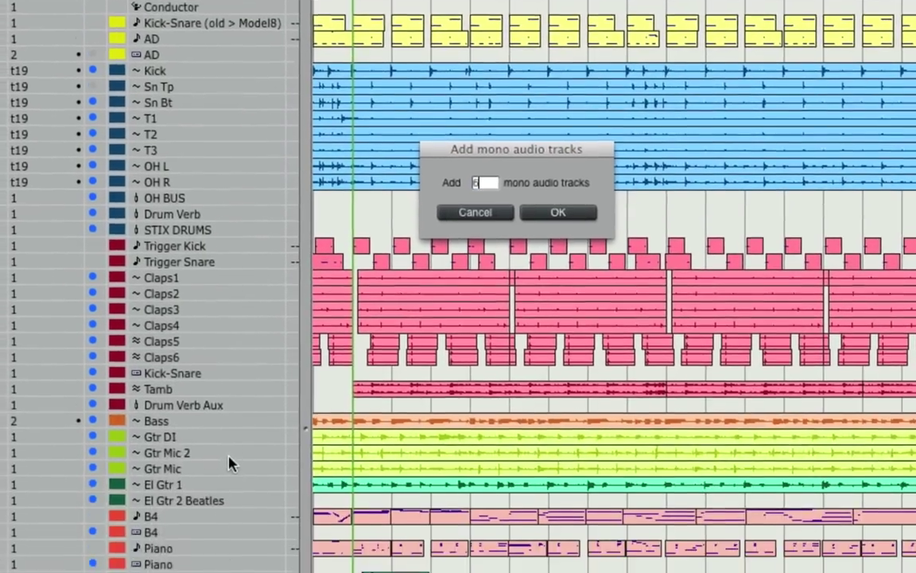
key("Return")
scroll(231, 464, "down", 10)
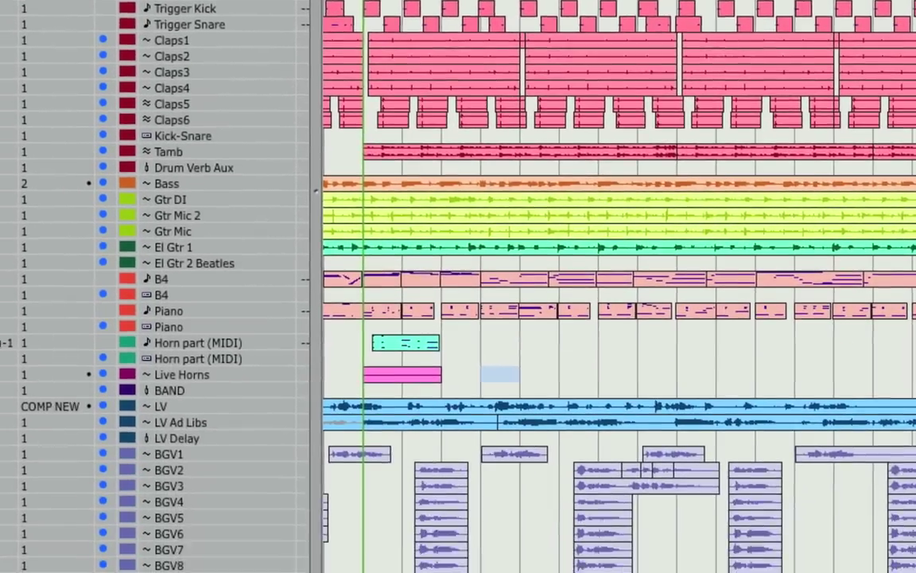
scroll(231, 330, "left", 5)
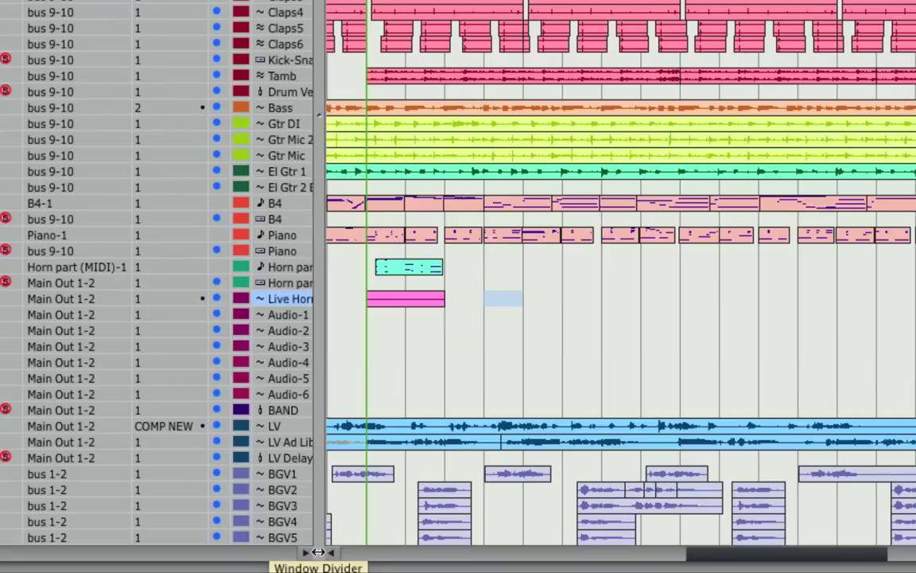
left_click_drag(319, 561, 363, 556)
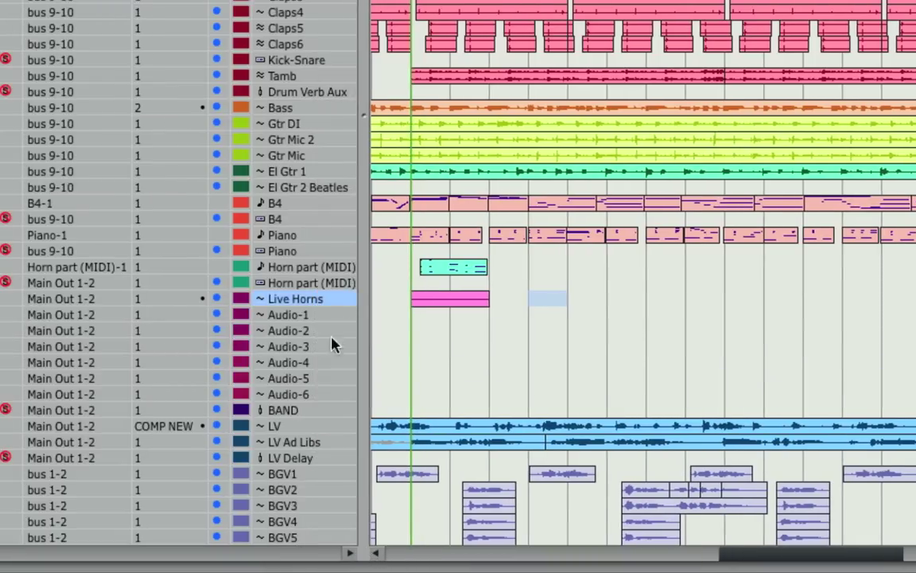
Step: Name the new tracks Tpt 1, Tpt 2, Tpt 3, Tpt 4, Tb 1 and Tb 2, then show the mixing board
double_click(308, 321)
type("Tpt 1")
key("Tab")
type("Tpt 2")
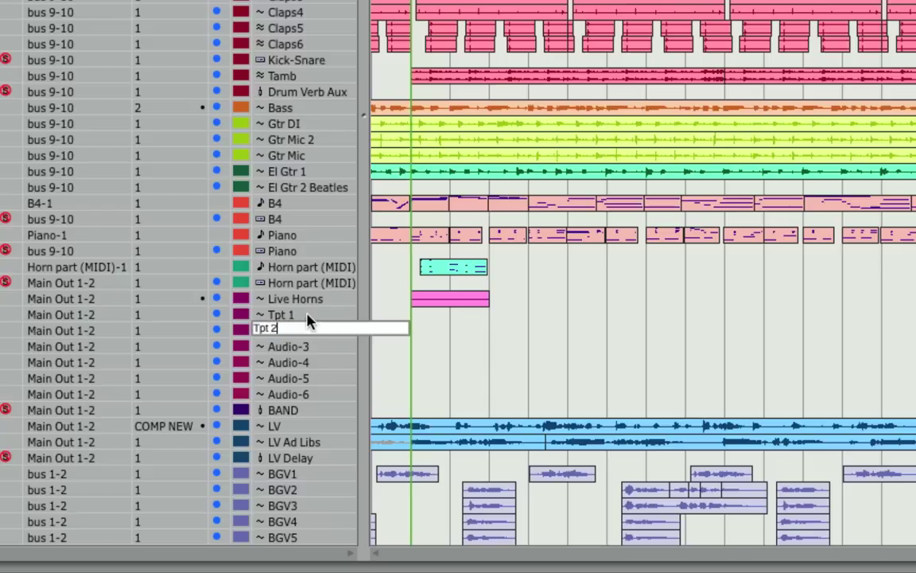
key("Tab")
type("Tpt 3")
key("Tab")
type("Tpt 4")
key("Tab")
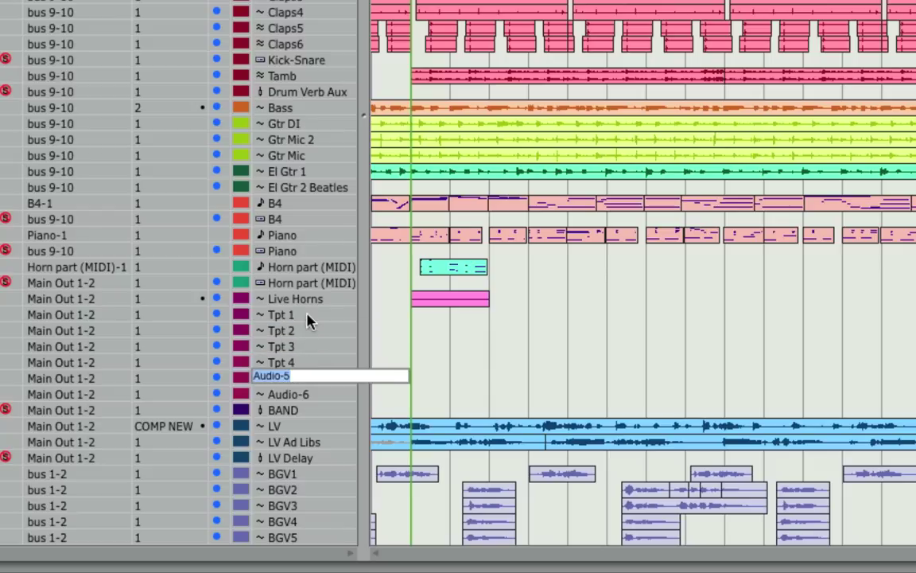
type("Tb 1")
key("Tab")
type("Tb 2")
key("Return")
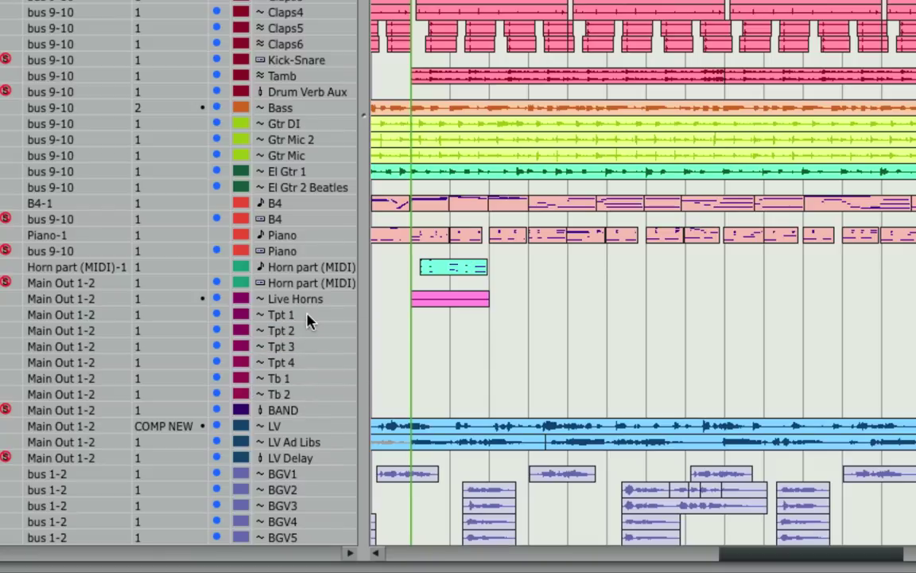
key("F3")
scroll(307, 316, "right", 10)
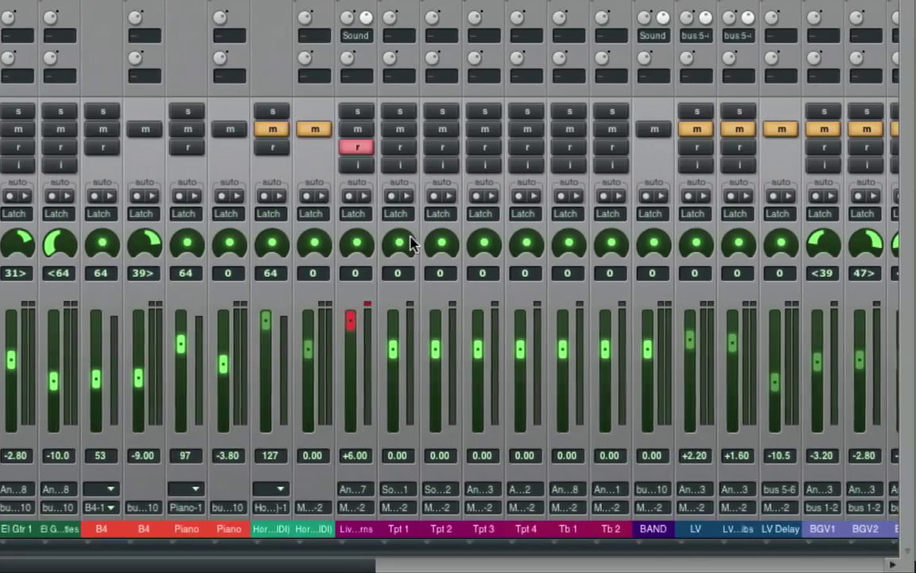
Step: Pan Tpt 1, Tpt 2, Tpt 4, Tb 1 and Tb 2 left and right across the stereo field
left_click_drag(399, 244, 398, 291)
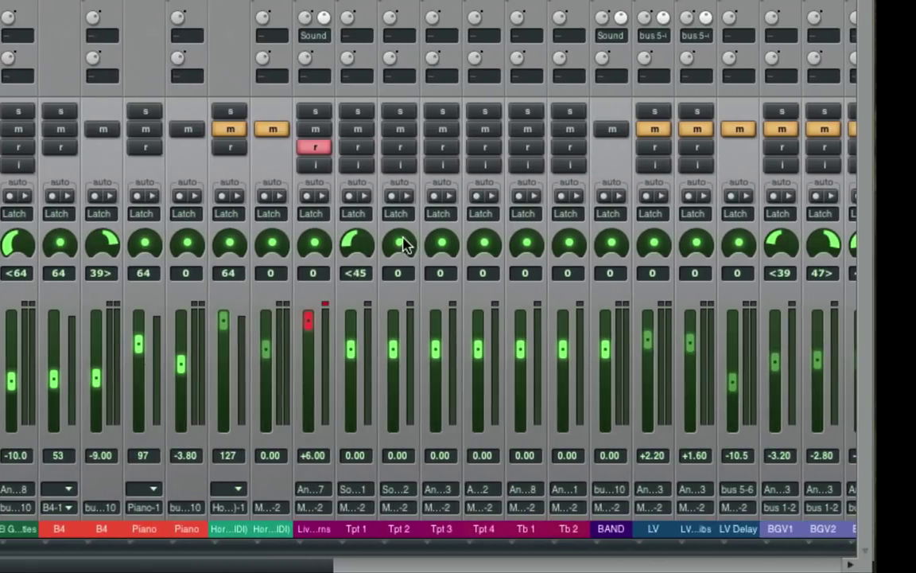
left_click_drag(402, 243, 414, 213)
left_click_drag(486, 250, 516, 276)
left_click_drag(568, 245, 576, 229)
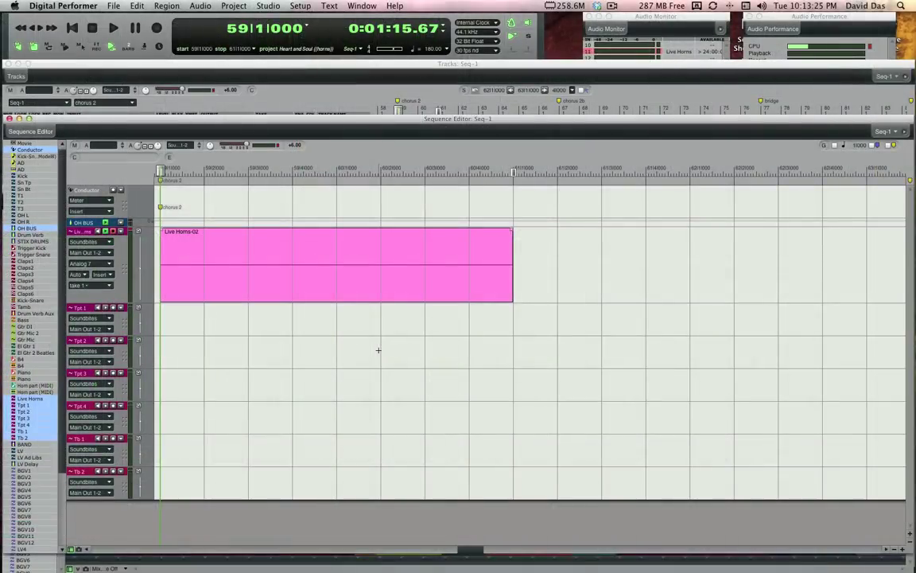
Step: Audition take 4 and copy Live Horns-02.4 onto the Tpt 1 track across bars 59–61
left_click(303, 261)
left_click(264, 321)
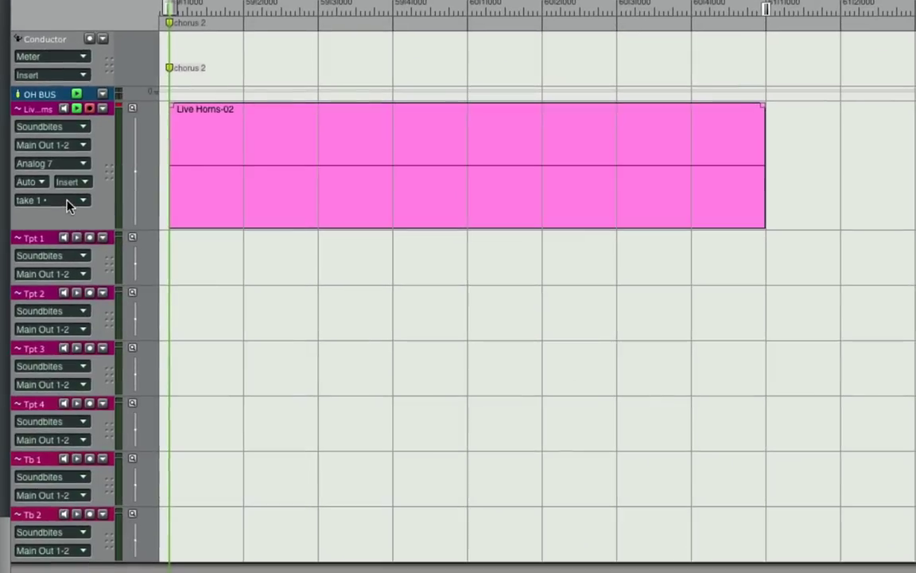
scroll(66, 201, "down", 2)
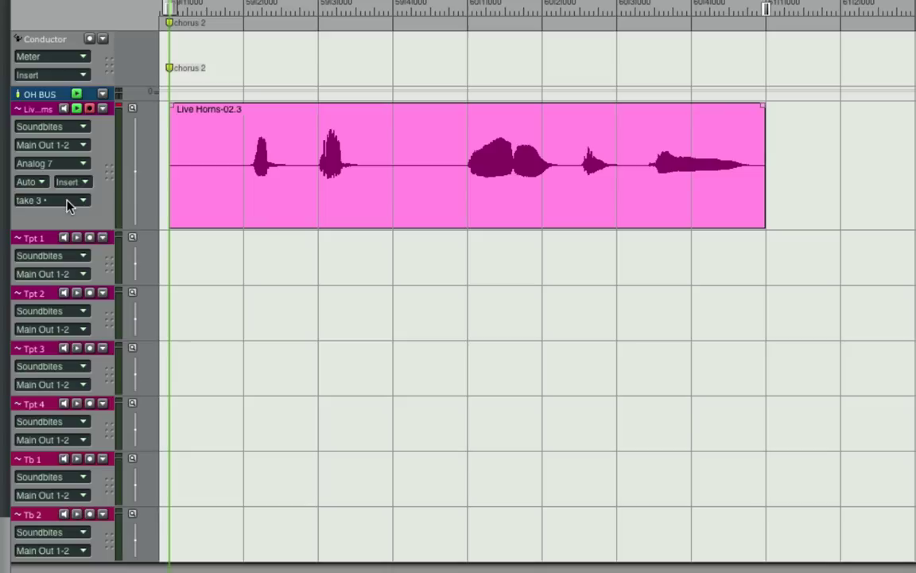
scroll(67, 204, "down", 1)
key("space")
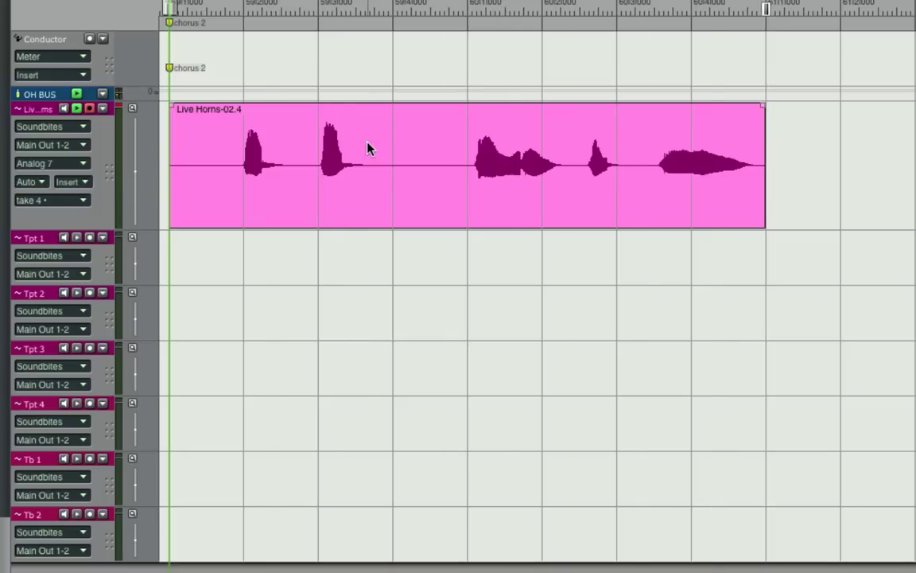
left_click_drag(368, 147, 367, 253)
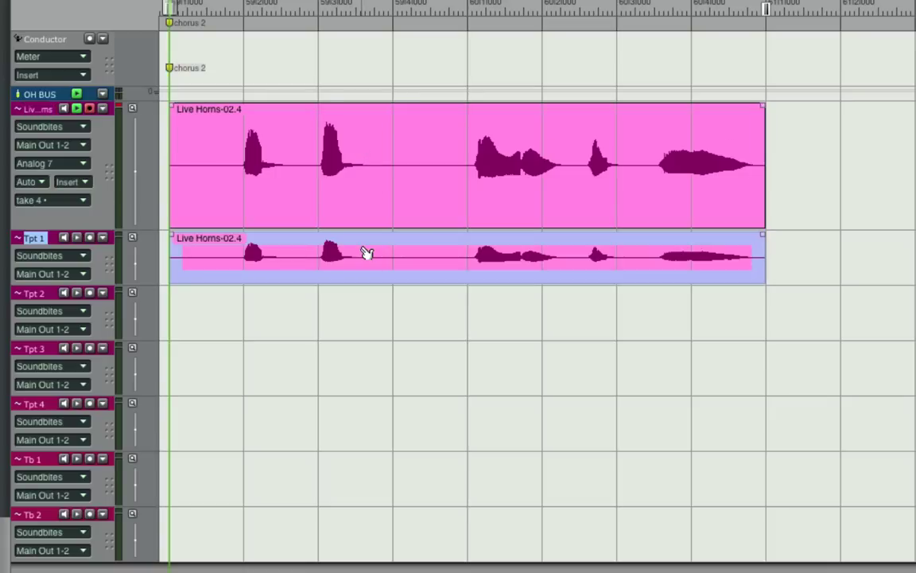
Step: Switch Live Horns to takes 5 and 6 and play each to audition them
key("ctrl+Down")
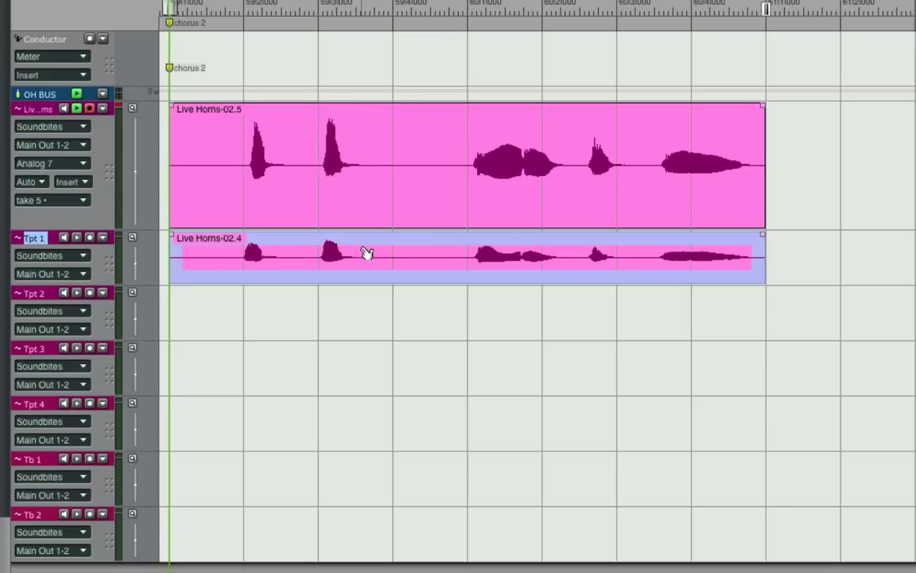
key("space")
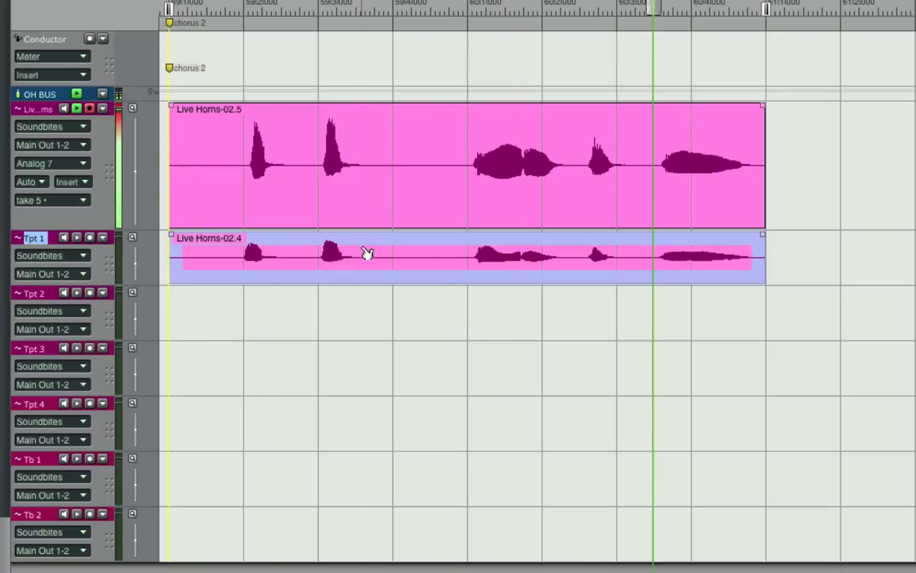
key("space")
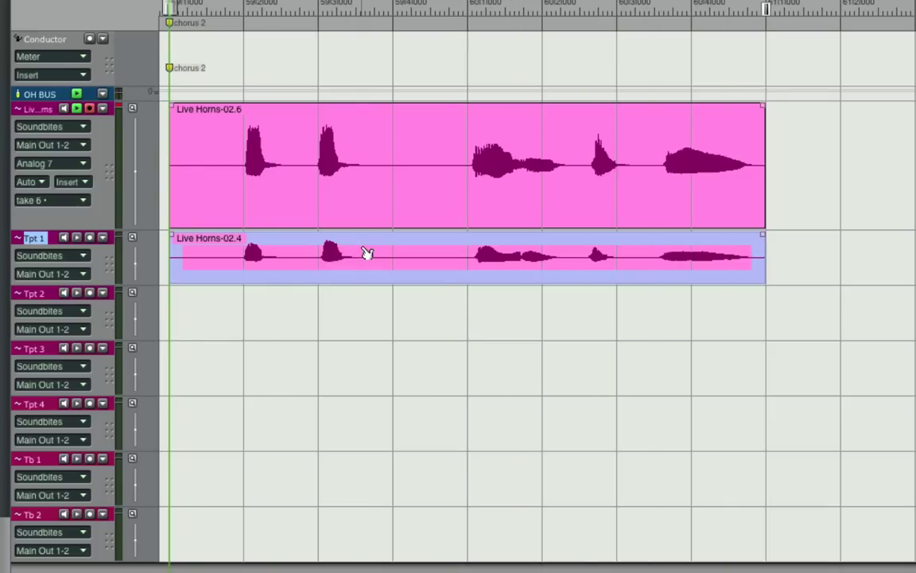
key("space")
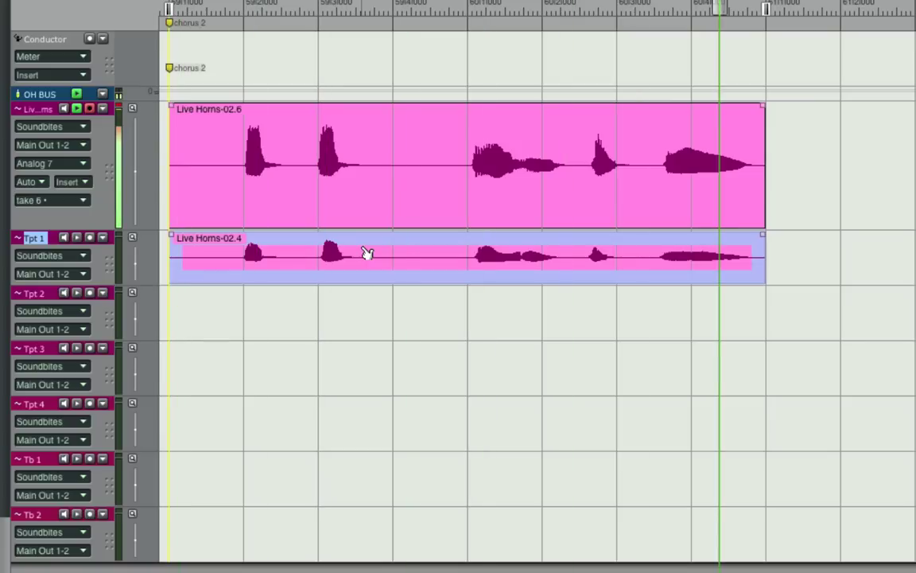
Step: Copy takes 8, 17, 20, 32 and 33 onto Tpt 2, Tpt 3, Tpt 4, Tb 1 and Tb 2
left_click_drag(380, 160, 369, 310)
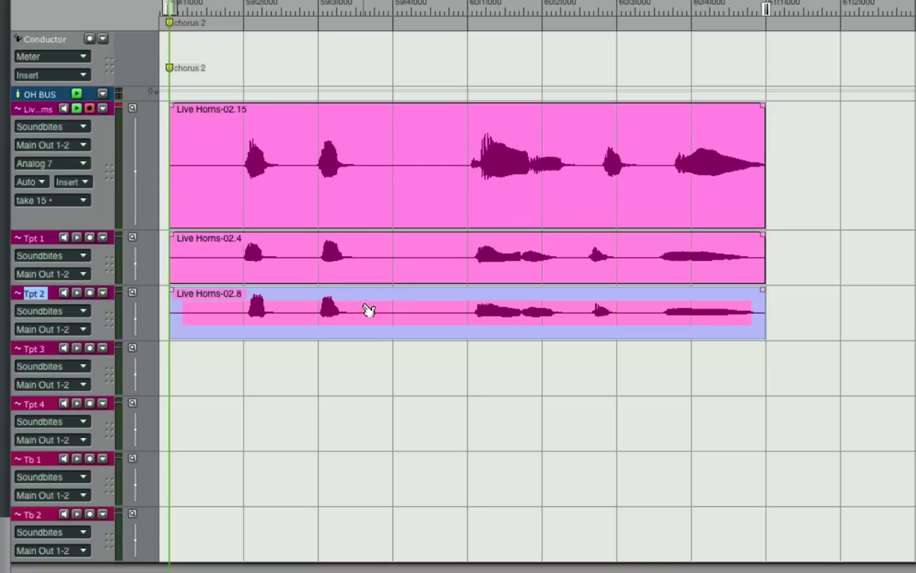
key("space")
left_click_drag(371, 323, 363, 358)
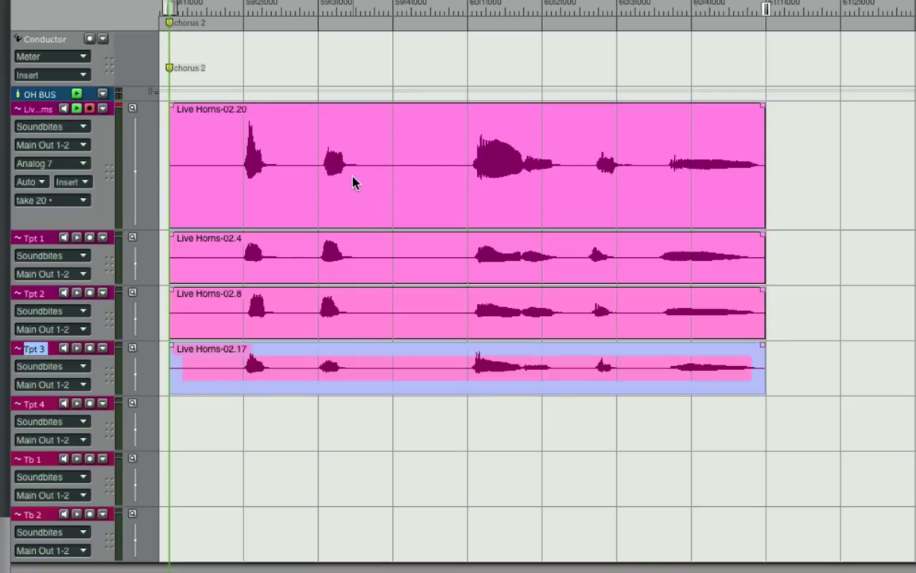
left_click_drag(354, 183, 326, 421)
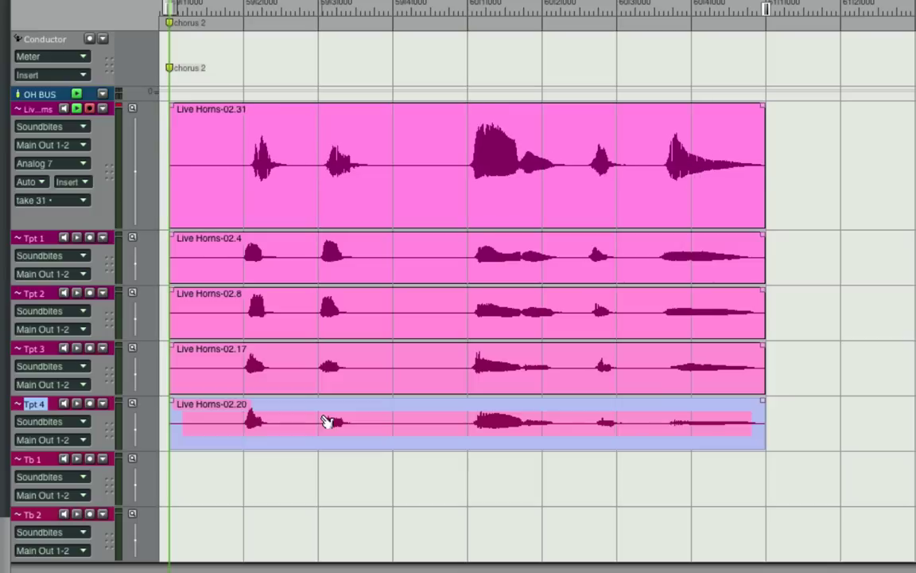
left_click_drag(380, 203, 348, 464)
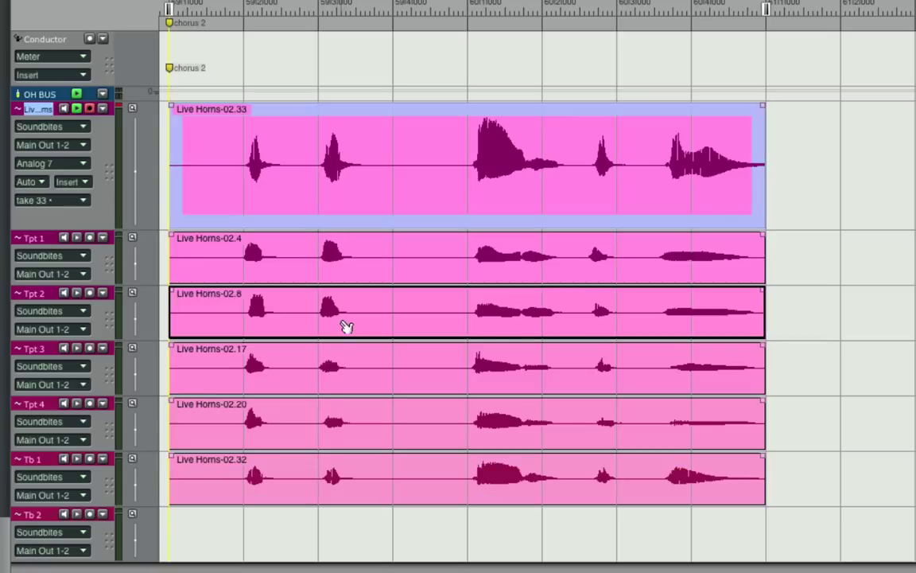
left_click_drag(317, 523, 314, 525)
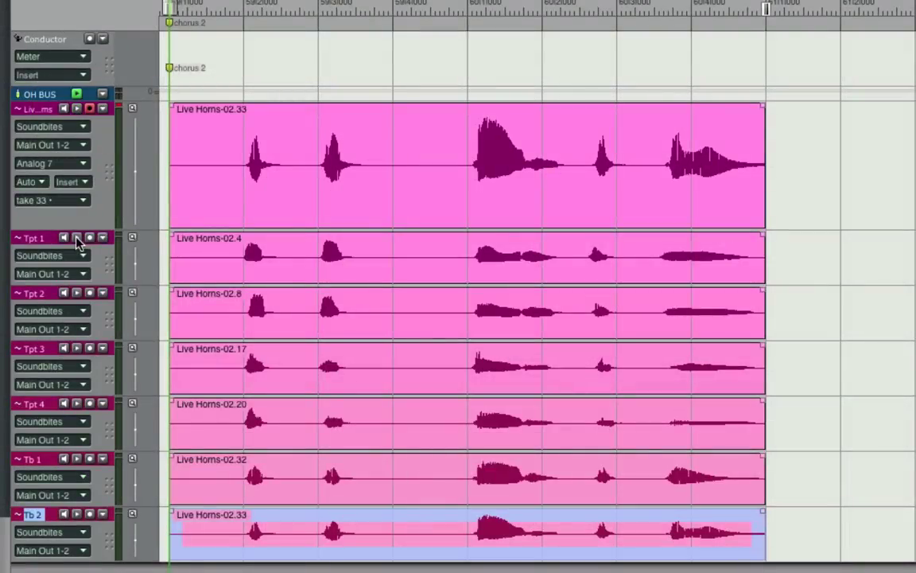
Step: Play-enable Tpt 1 through Tb 2 and play back the six horn tracks
left_click_drag(76, 240, 78, 514)
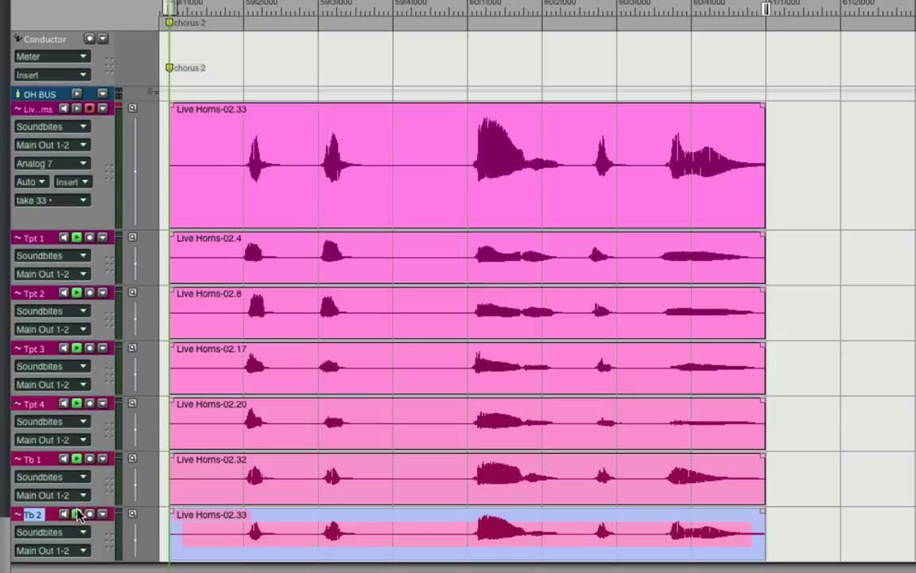
key("space")
Step: Select the six horn clips, extend their ends slightly past bar 61, and add fade-outs
left_click_drag(161, 254, 781, 515)
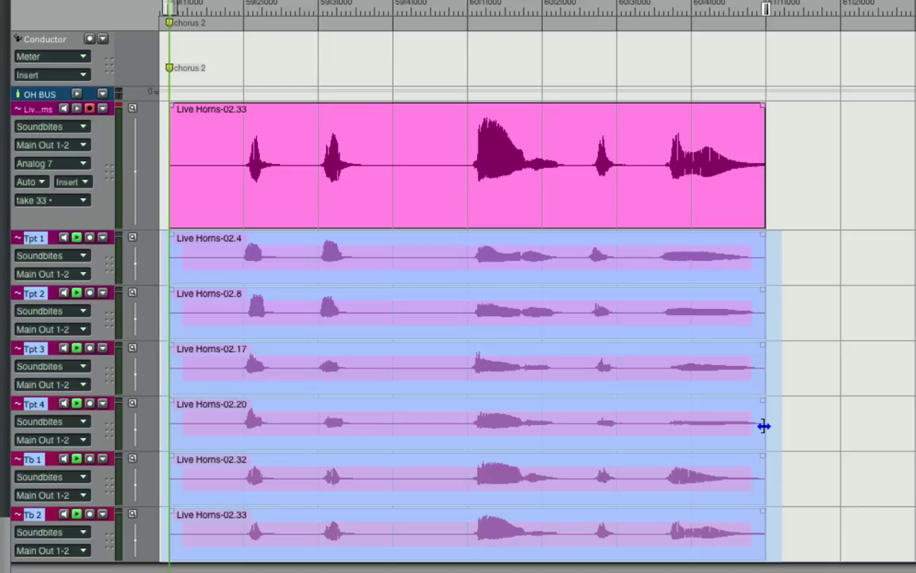
left_click_drag(764, 426, 785, 411)
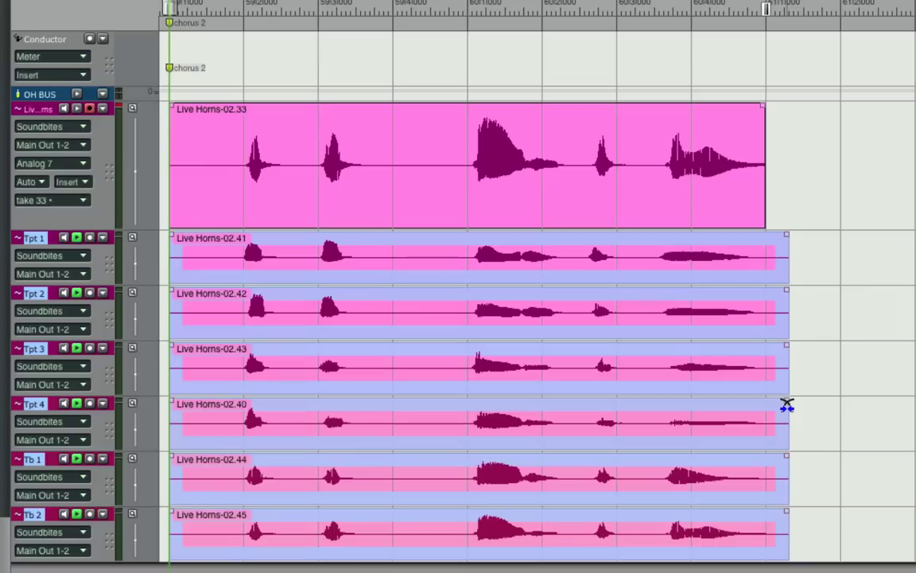
left_click_drag(787, 406, 775, 406)
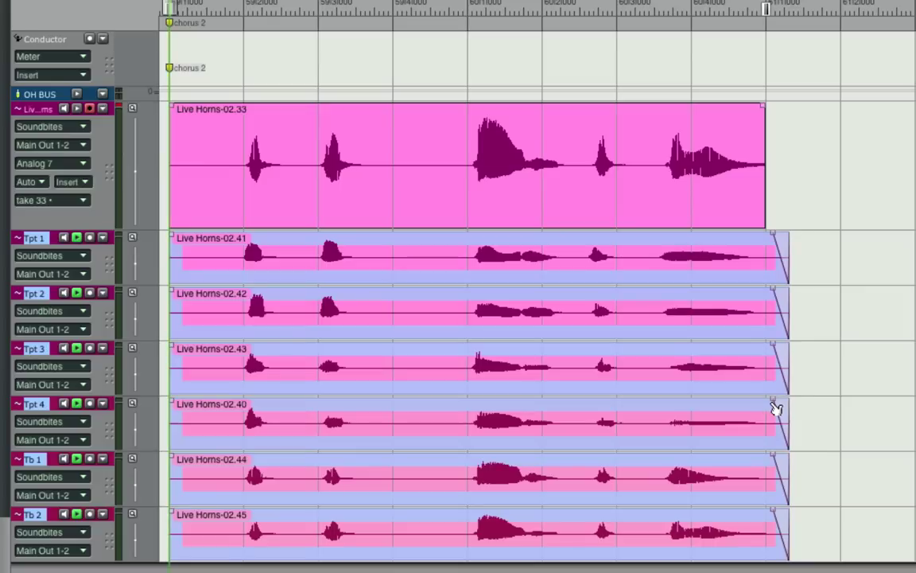